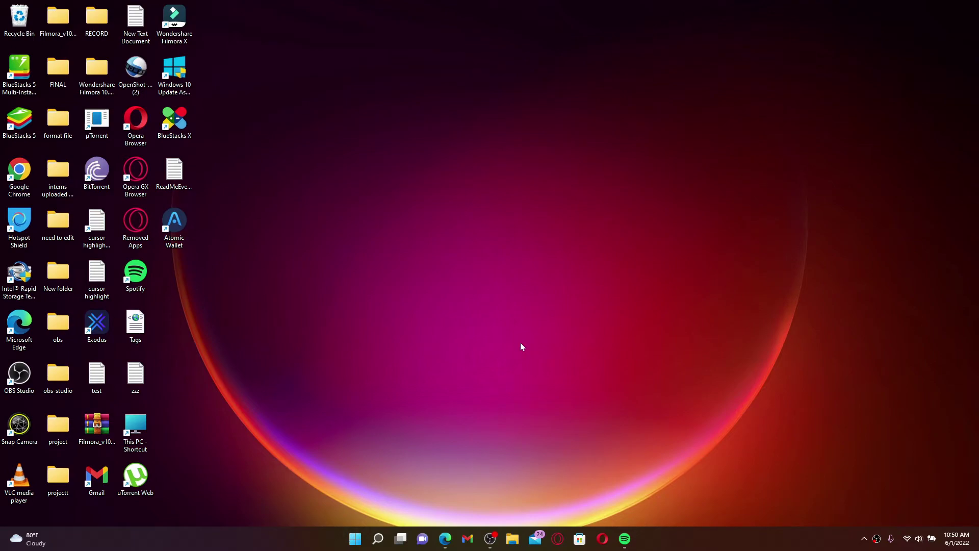
pyautogui.click(444, 539)
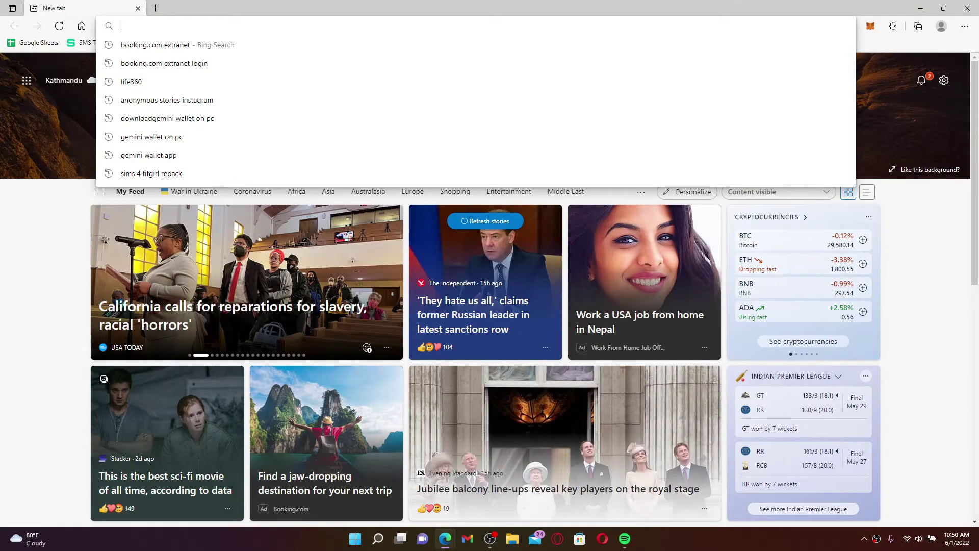
pyautogui.write('www.b')
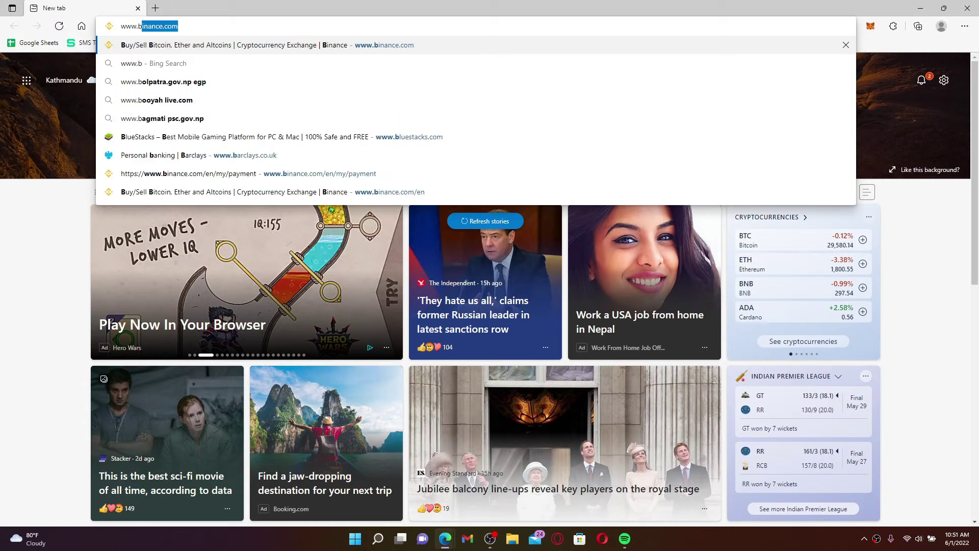
pyautogui.write('ooking.com')
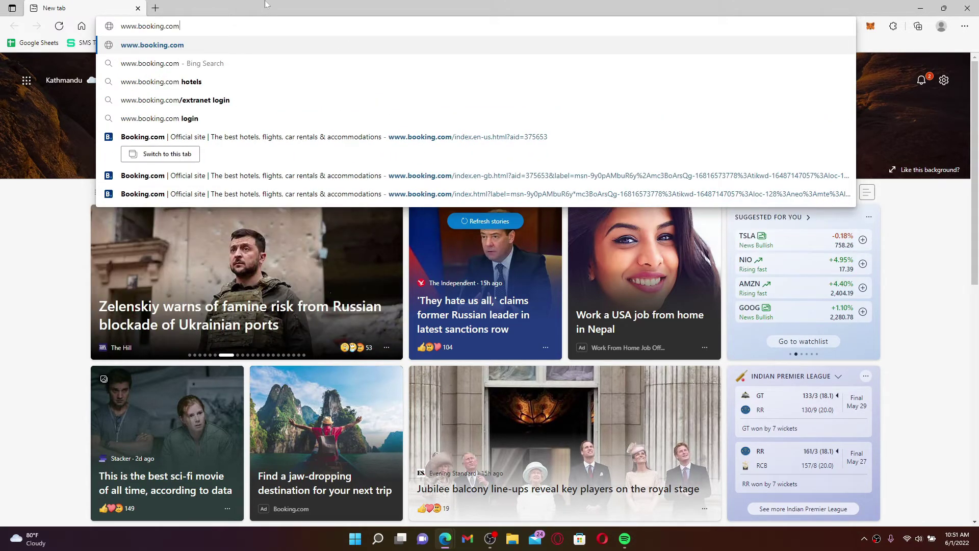
pyautogui.press('Return')
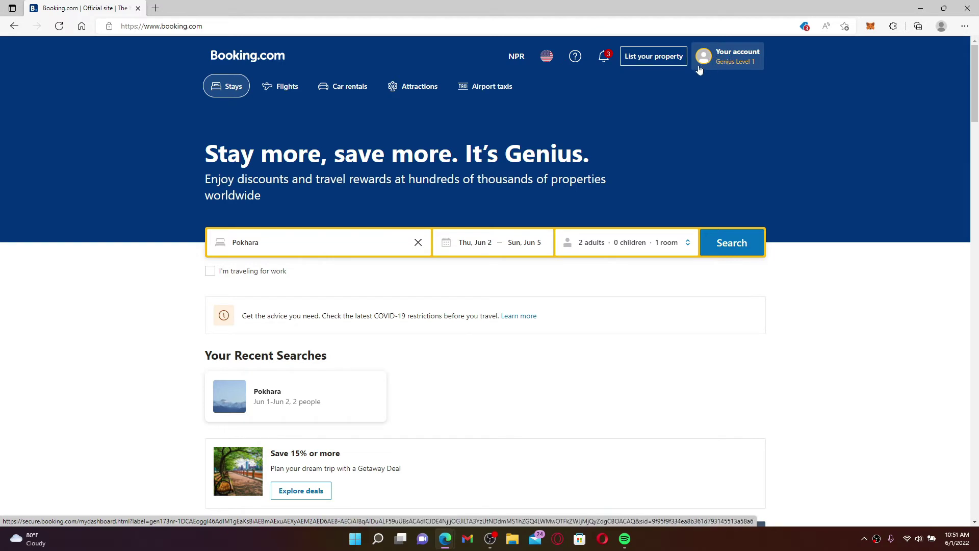
# - Go to Manage account from the account menu and choose the Security card
pyautogui.click(703, 60)
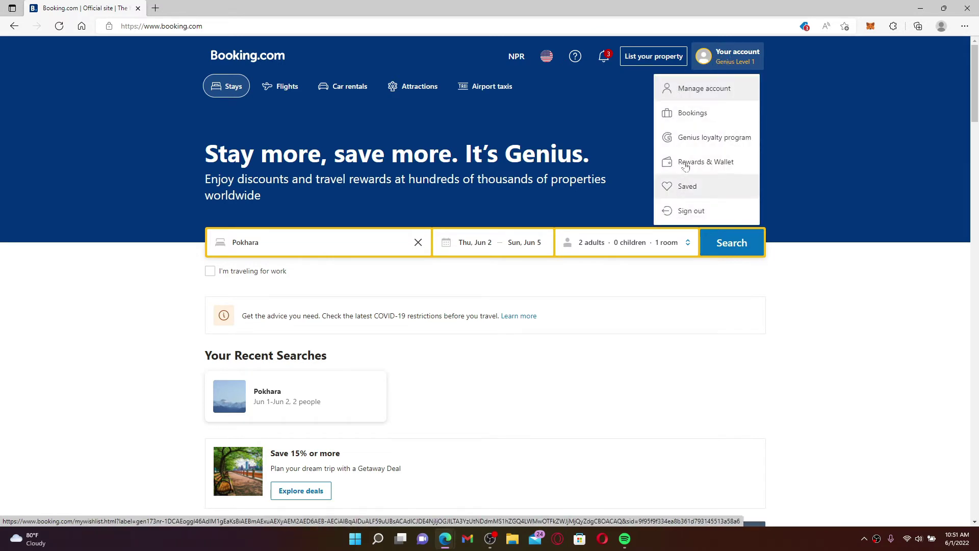
pyautogui.click(702, 90)
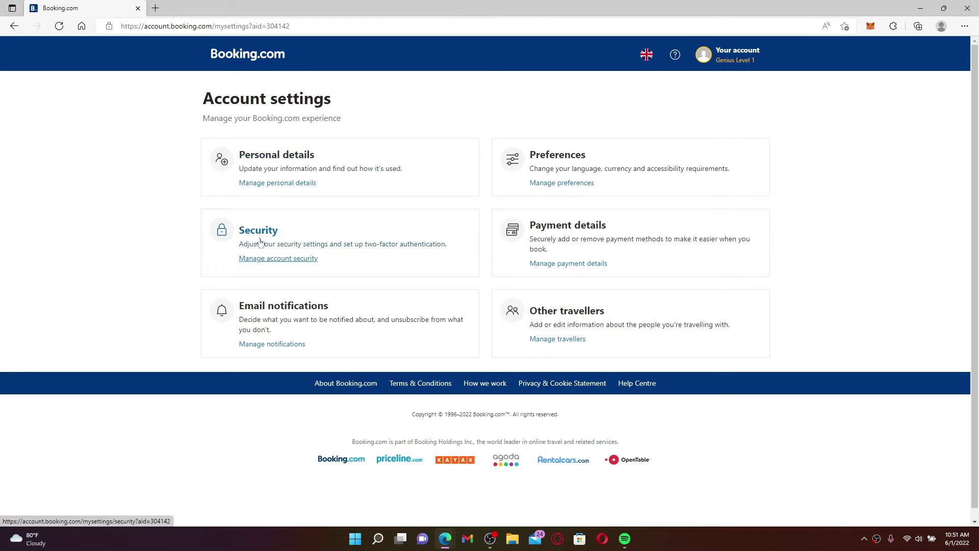
pyautogui.click(260, 242)
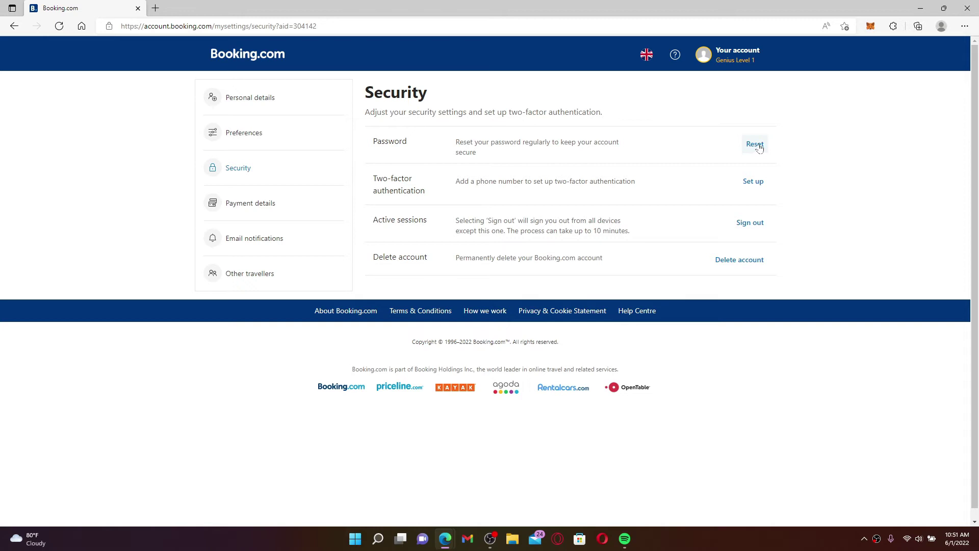
# - Reset the password by having Booking.com send a reset link to the account email
pyautogui.click(754, 146)
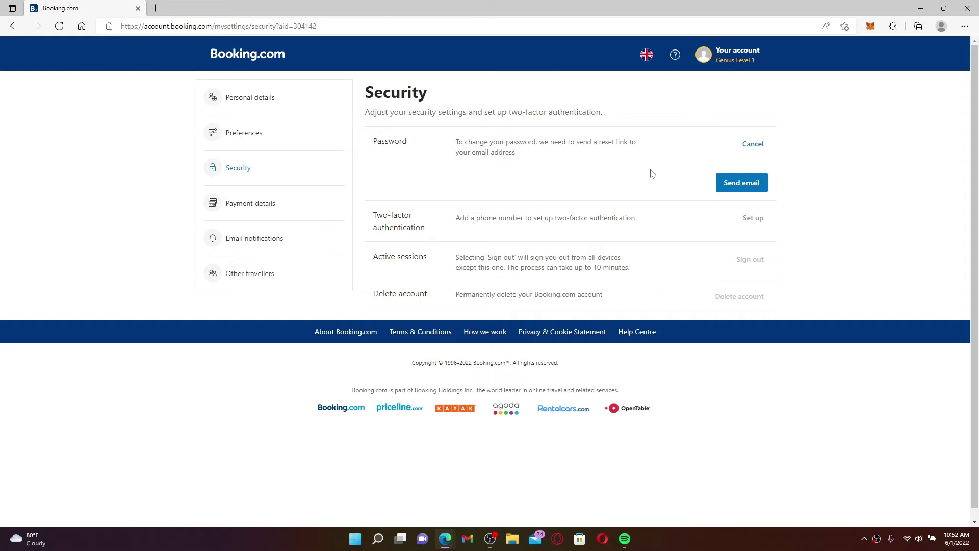
pyautogui.click(737, 183)
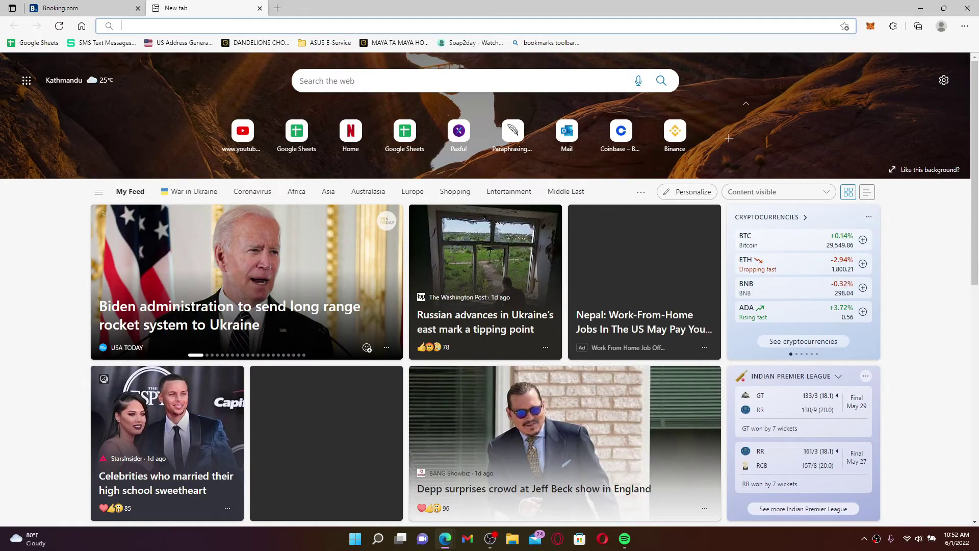
pyautogui.write('gmail.com')
# - Load Gmail, read the 'Request to reset your password' email and follow its Reset password link
pyautogui.press('Return')
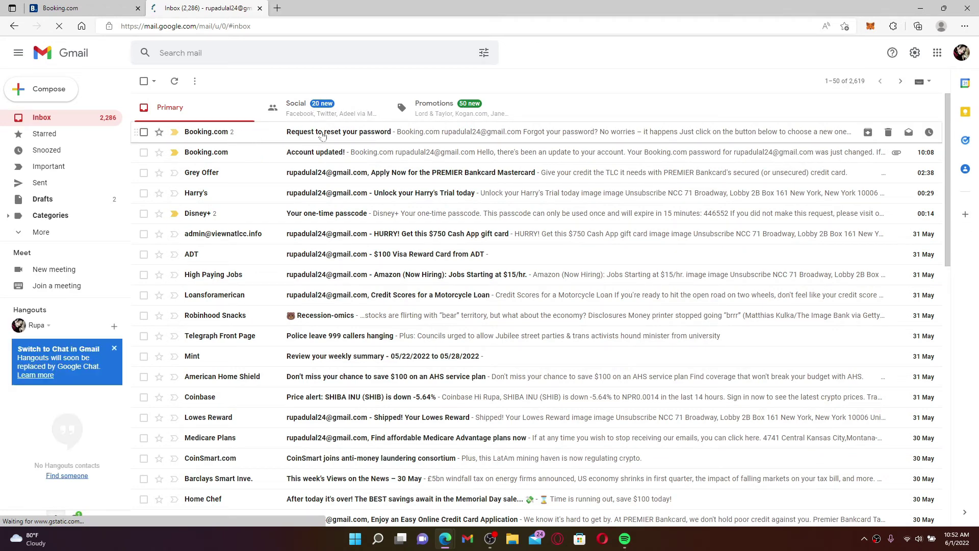
pyautogui.click(322, 134)
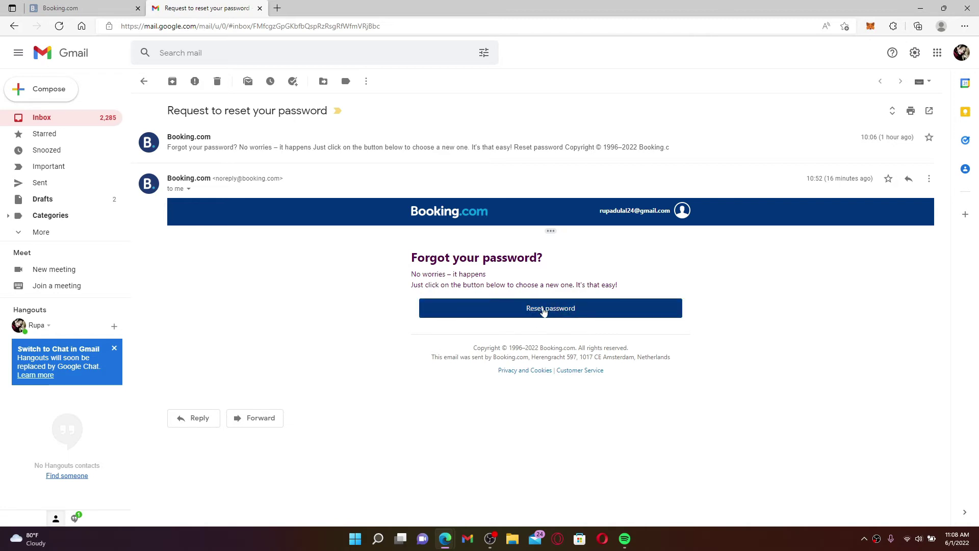
pyautogui.click(544, 310)
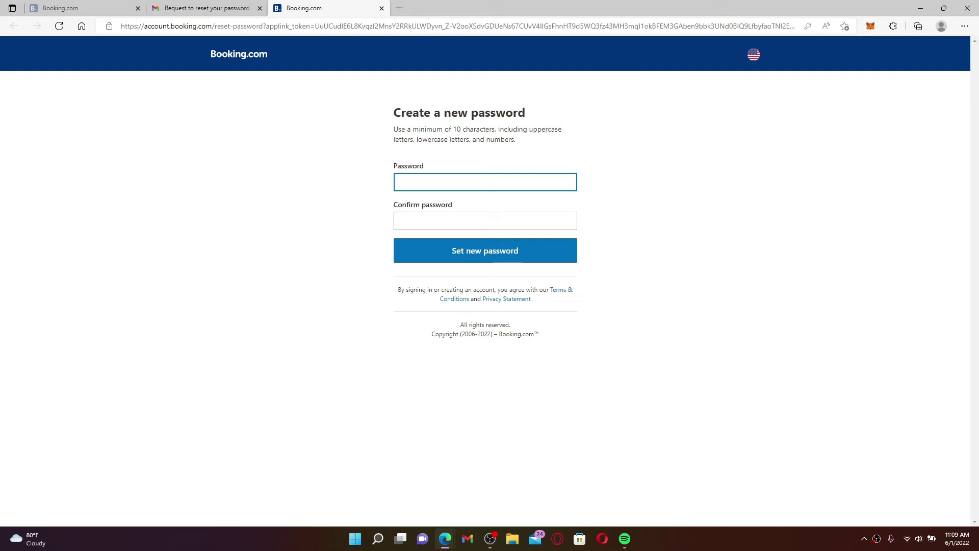
# - Paste the new password into both fields and submit it with Set new password
pyautogui.hotkey('ctrl', 'v')
pyautogui.press('Tab')
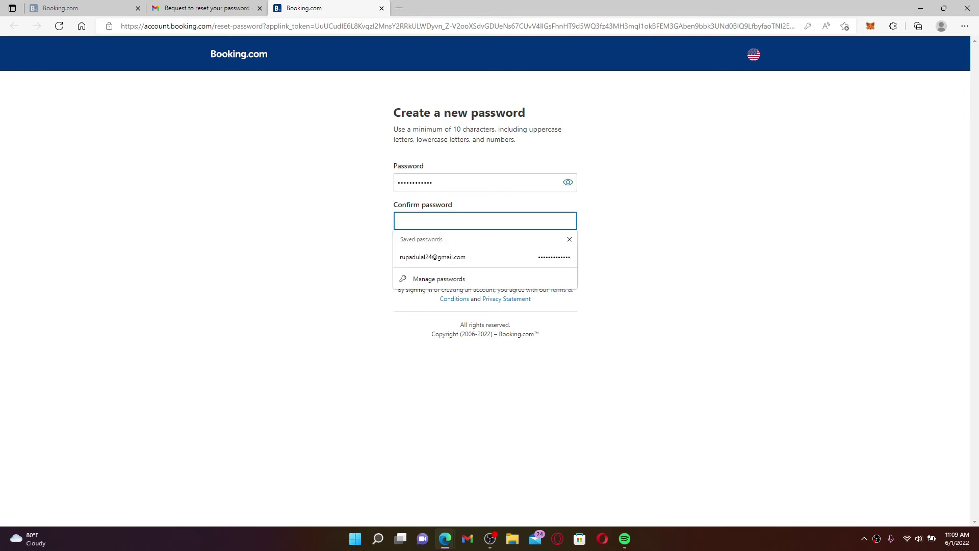
pyautogui.hotkey('ctrl', 'v')
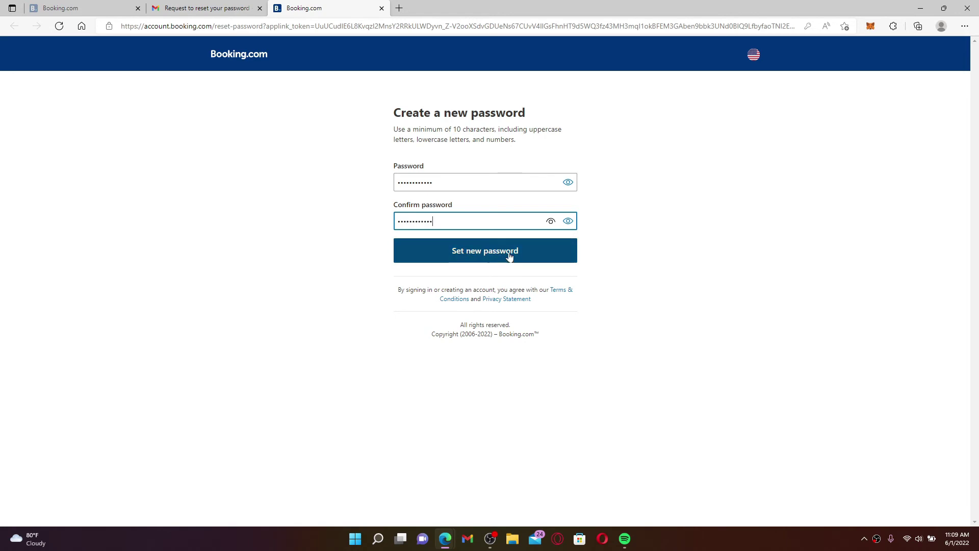
pyautogui.click(487, 253)
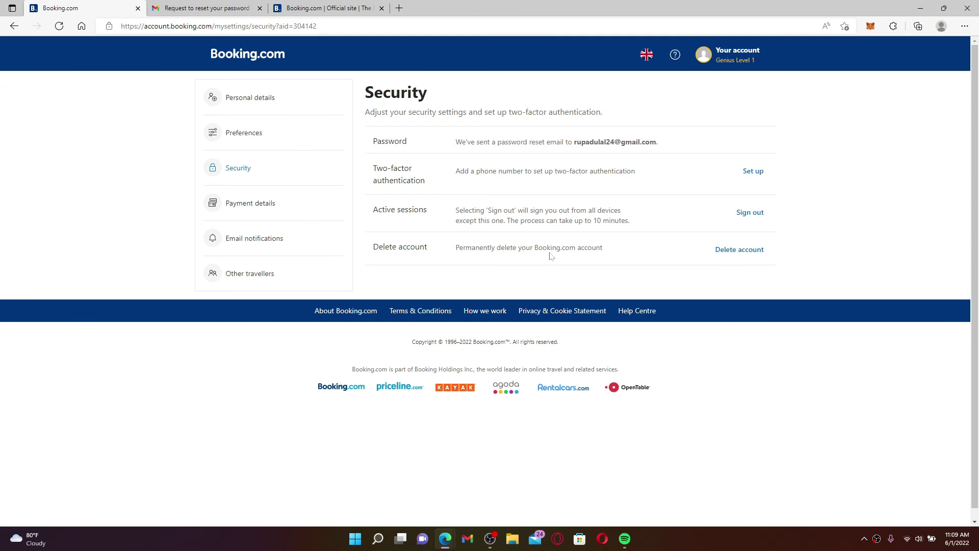
# - Dismiss the browser and show the Windows desktop
pyautogui.press('super+d')
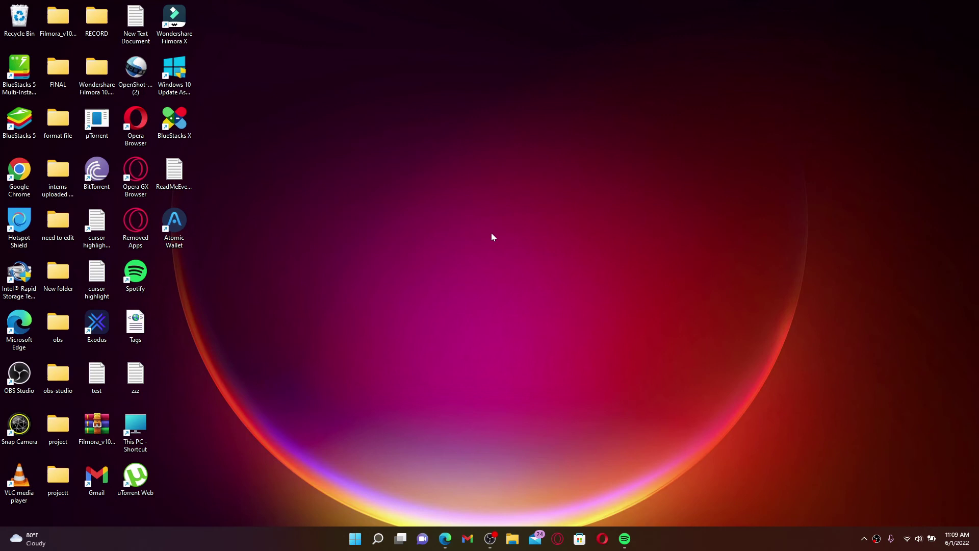